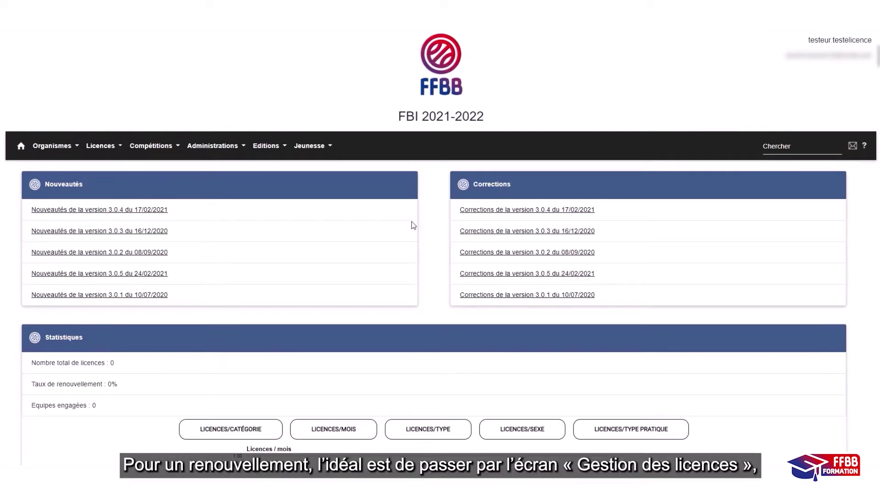
- Run a licensee search in Licences > Gestion des licences
left_click(99, 149)
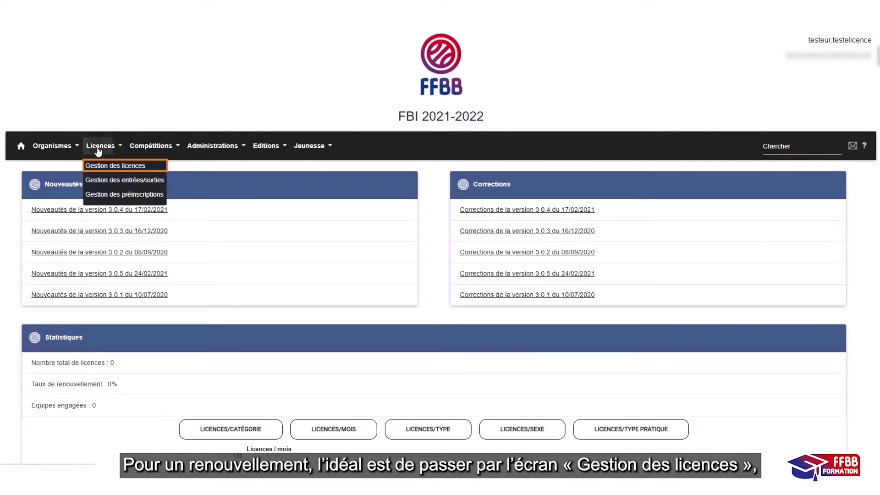
left_click(111, 168)
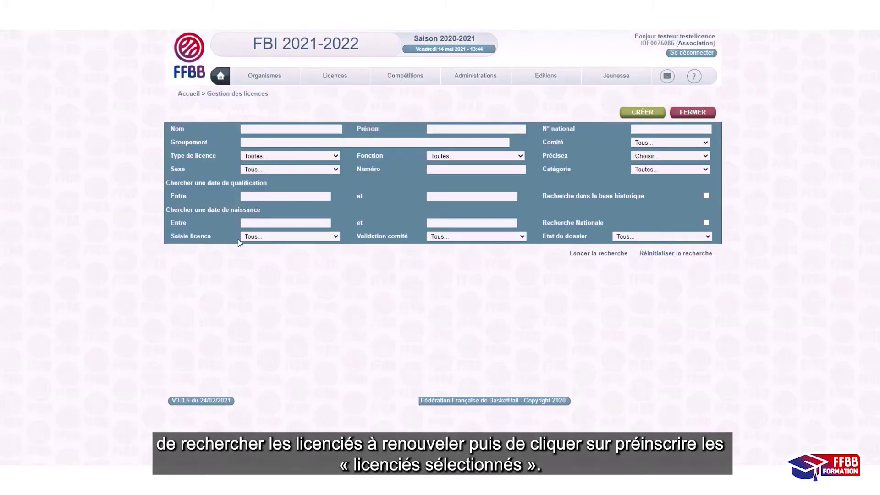
left_click(608, 255)
- Select two licensees and confirm pre-registering them for 2021-2022
left_click(167, 382)
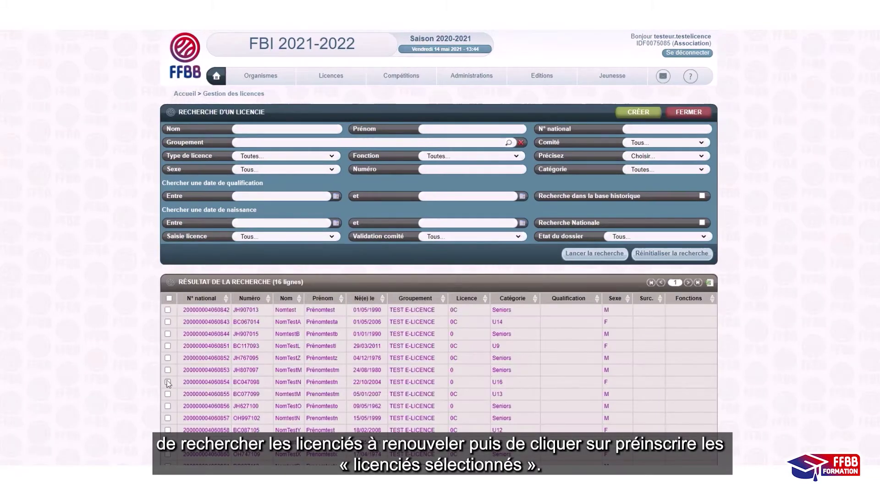
left_click(167, 394)
scroll(320, 373, "down", 2)
left_click(660, 436)
left_click(413, 145)
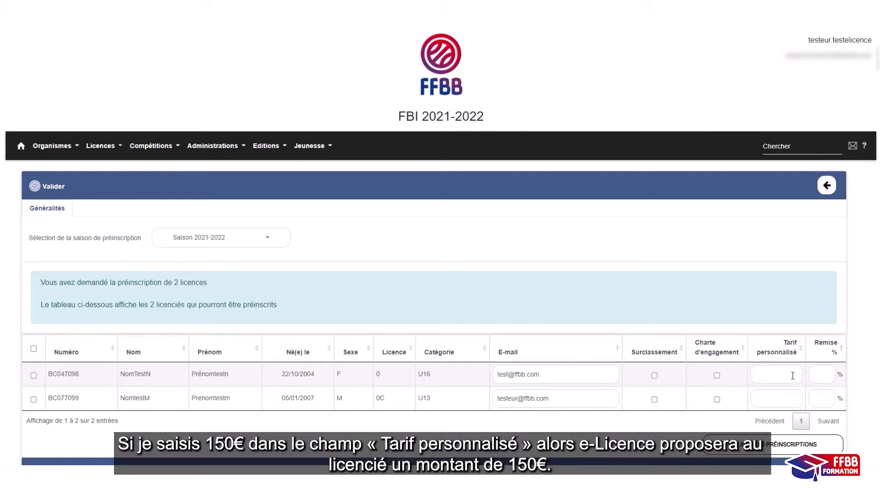
- Clear the 150 custom rate and 50 % discount, then validate both pre-registrations with OUI
type("50")
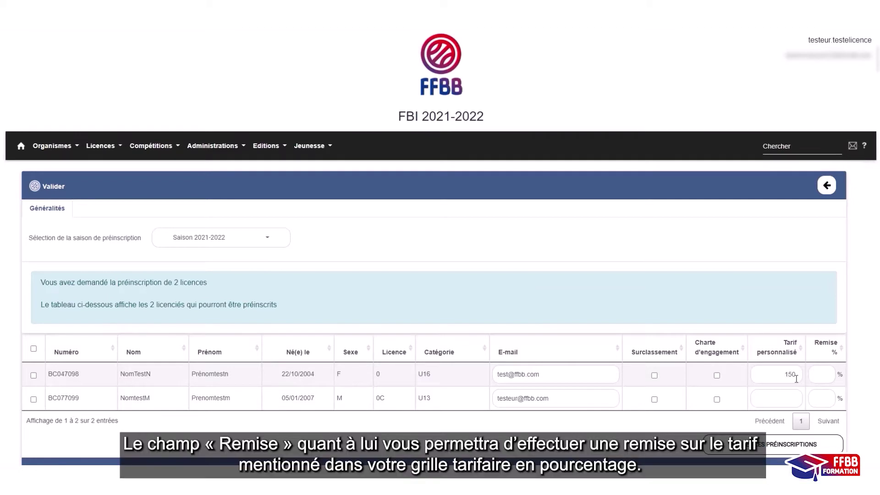
left_click_drag(785, 375, 811, 375)
key("BackSpace")
left_click(824, 373)
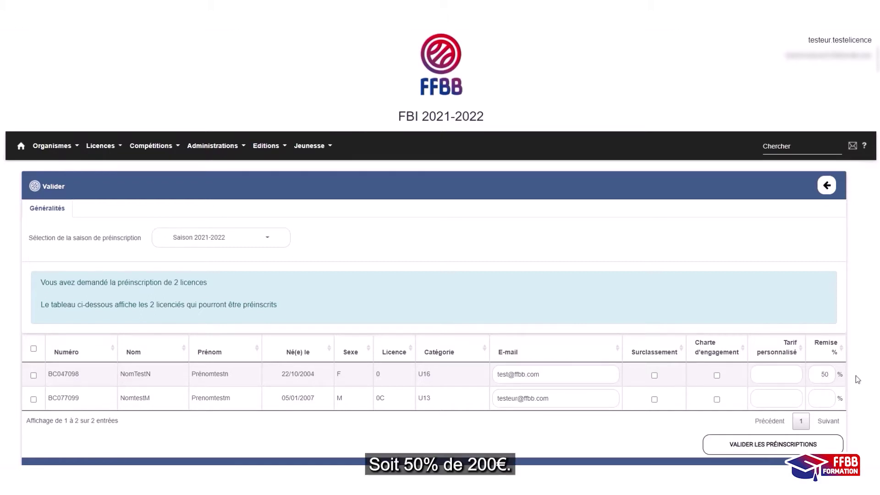
double_click(819, 374)
key("BackSpace")
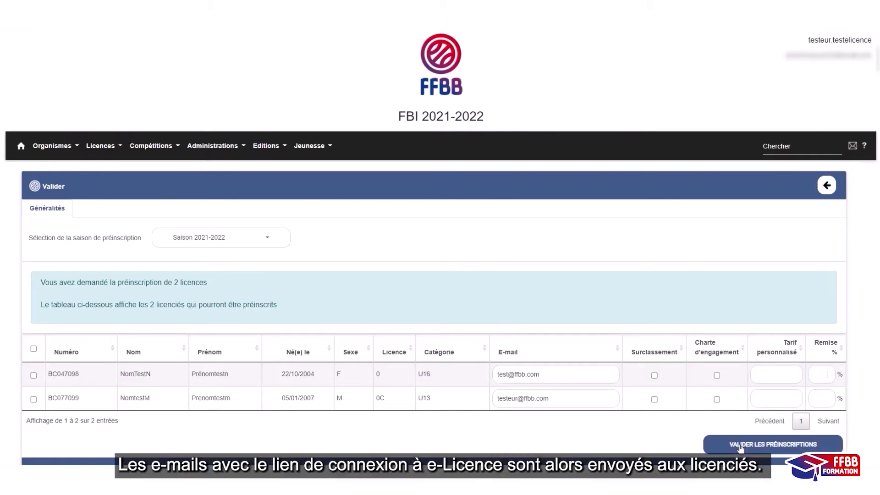
left_click(741, 447)
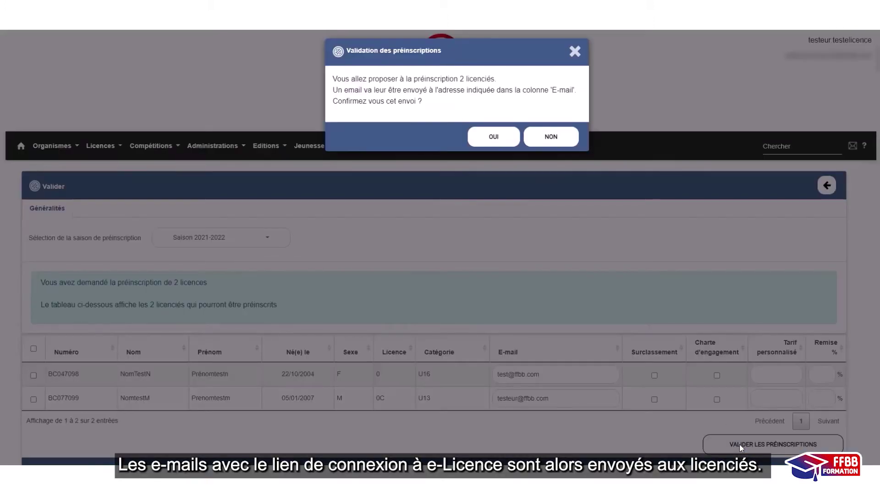
left_click(494, 137)
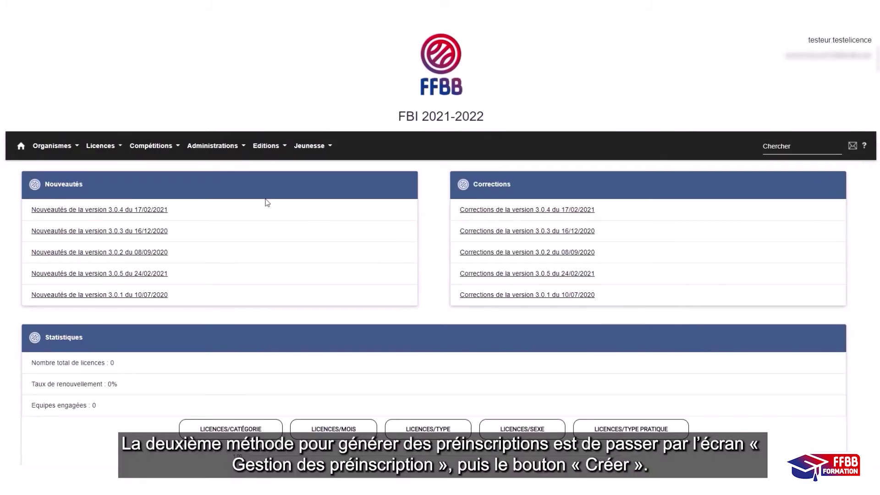
- Start a new pre-registration from Licences > Gestion des préinscriptions
left_click(98, 150)
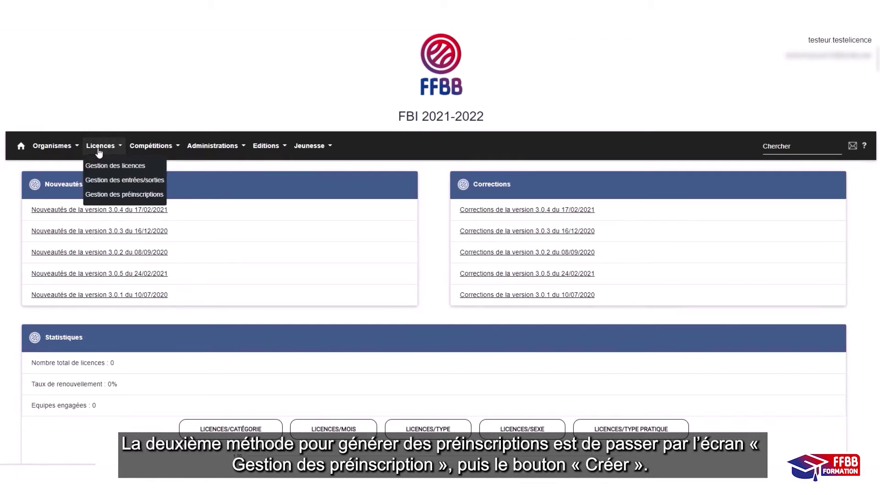
left_click(114, 196)
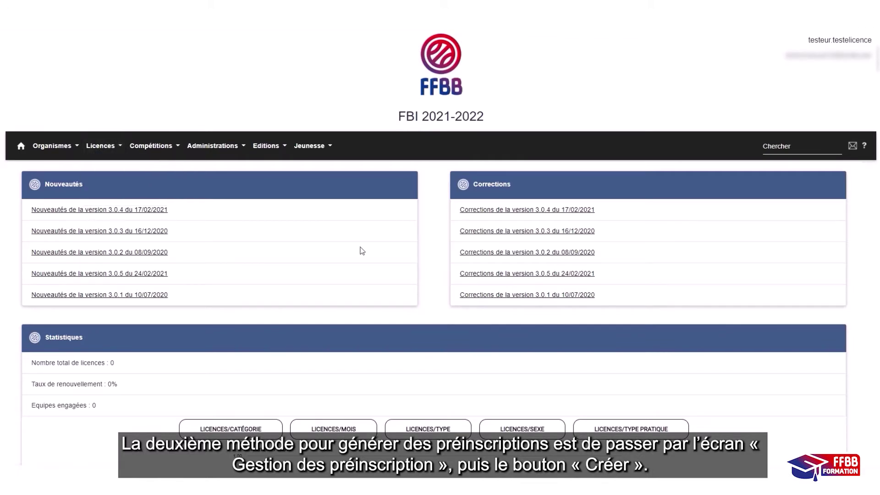
left_click(790, 190)
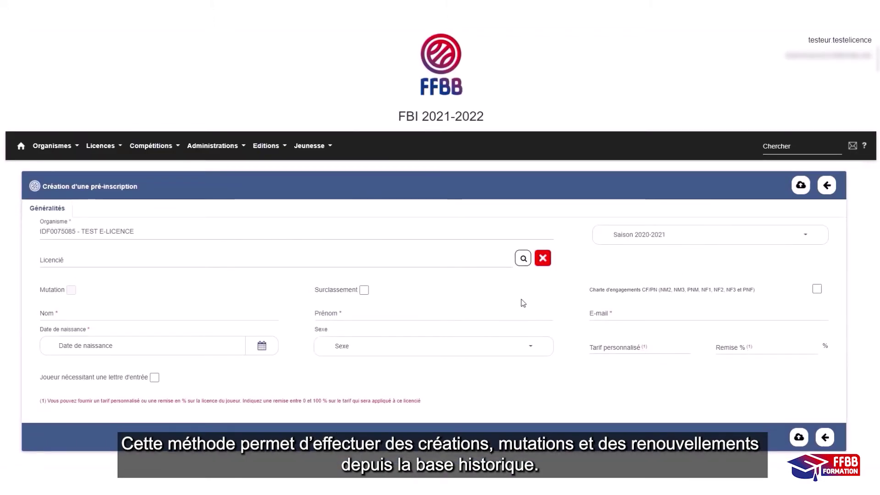
- Save a pre-registration for a male test licensee born 01/01/2000, with name and e-mail
left_click(220, 314)
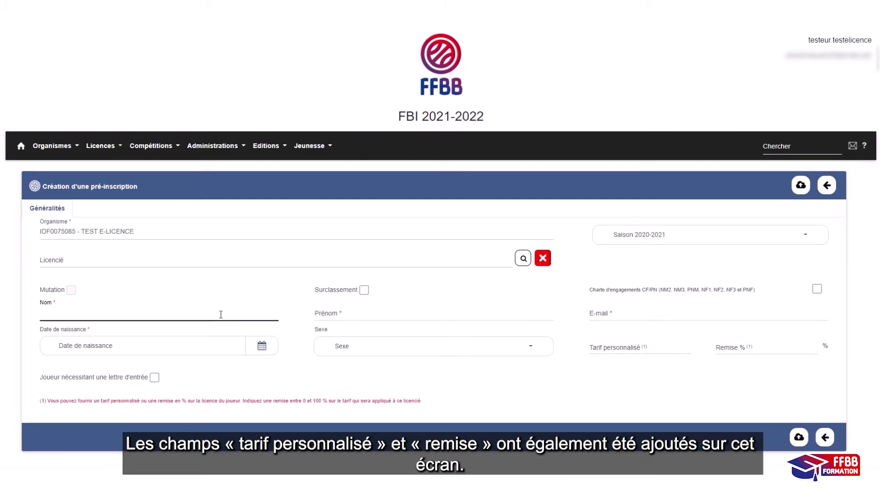
type("testeur")
key("Tab")
type("test")
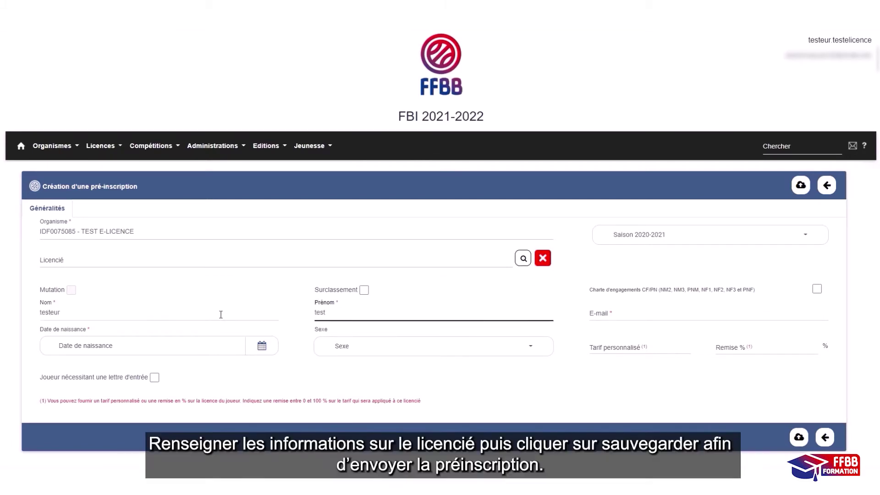
key("Tab")
type("test@ff")
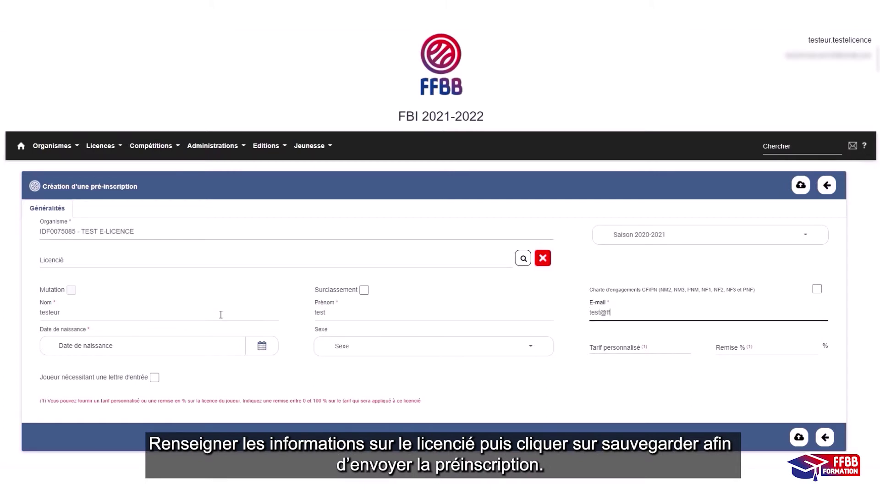
type("bb.Com")
key("Tab")
type("01")
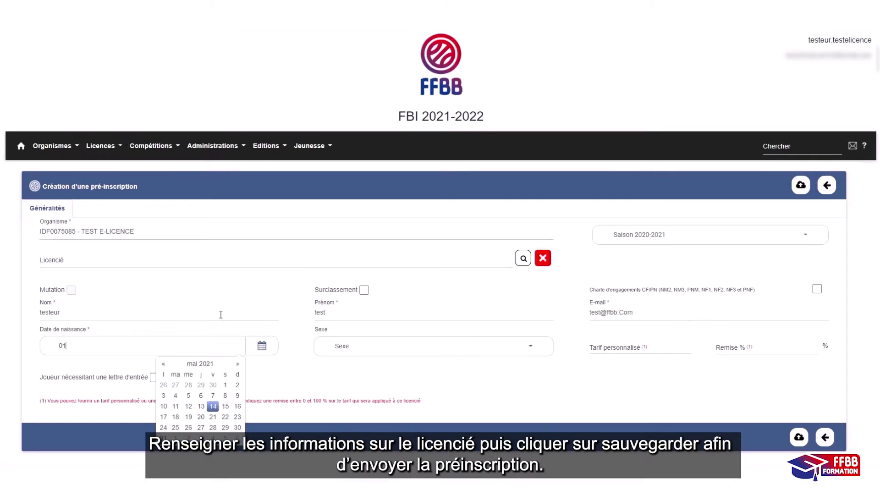
type("/01/2000")
left_click(390, 352)
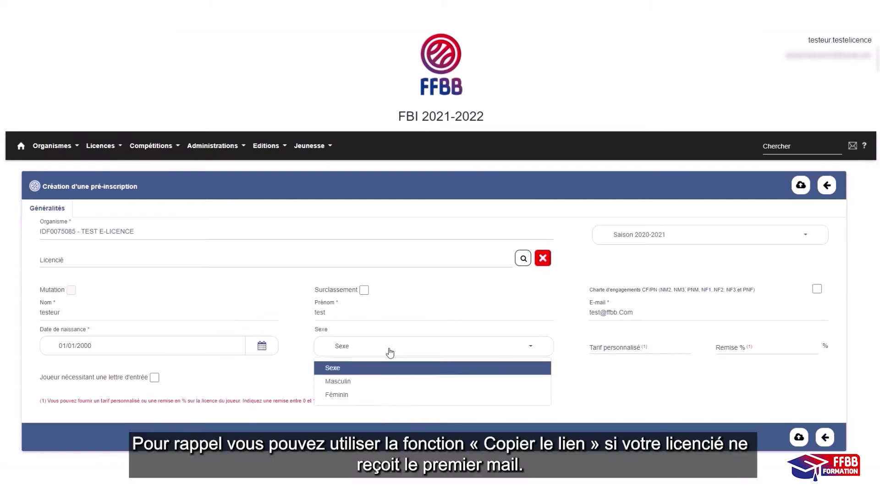
left_click(403, 380)
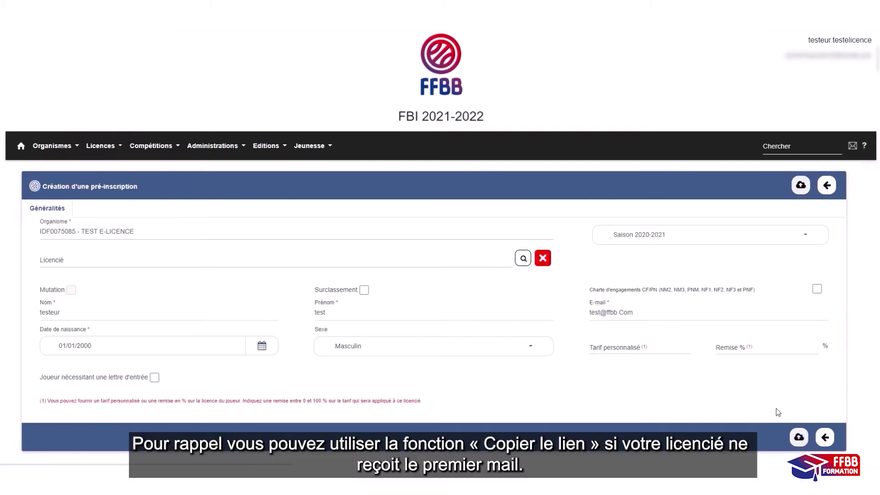
left_click(799, 437)
- Copy the pre-registration link and sign in to e-Licence with birth date 01/01/2000 and the captcha
scroll(706, 340, "down", 4)
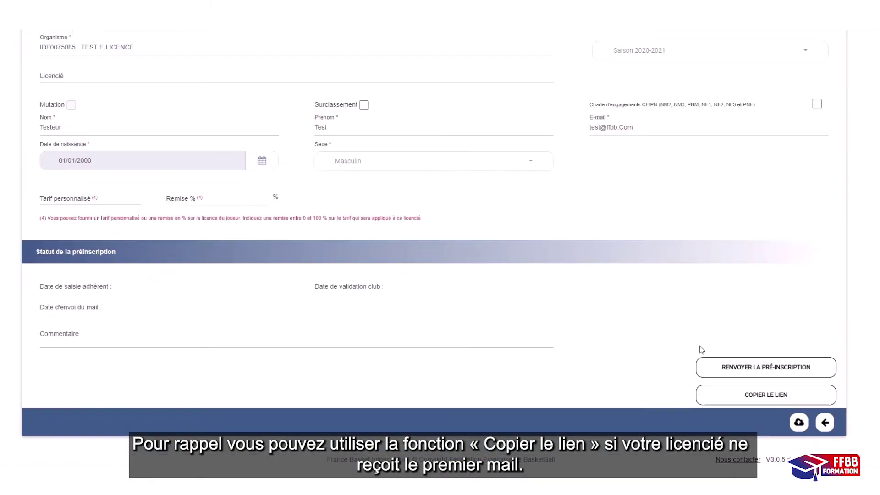
left_click(734, 398)
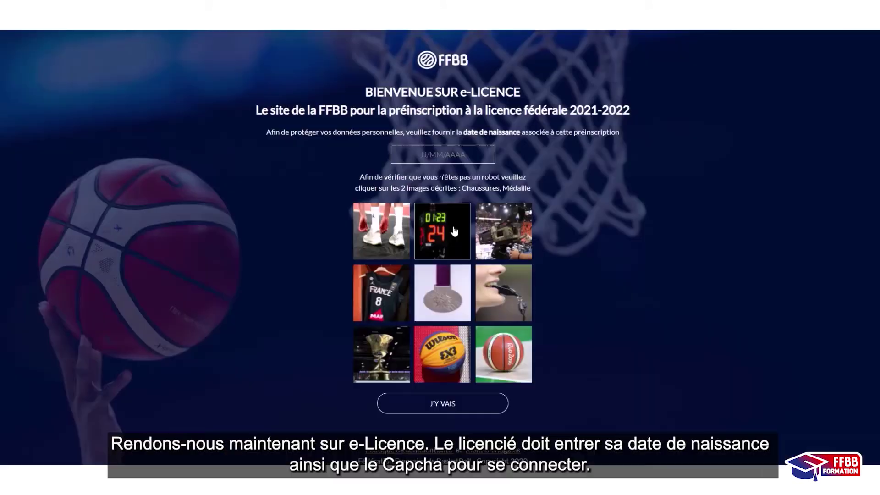
left_click(431, 156)
type("01/01/2000")
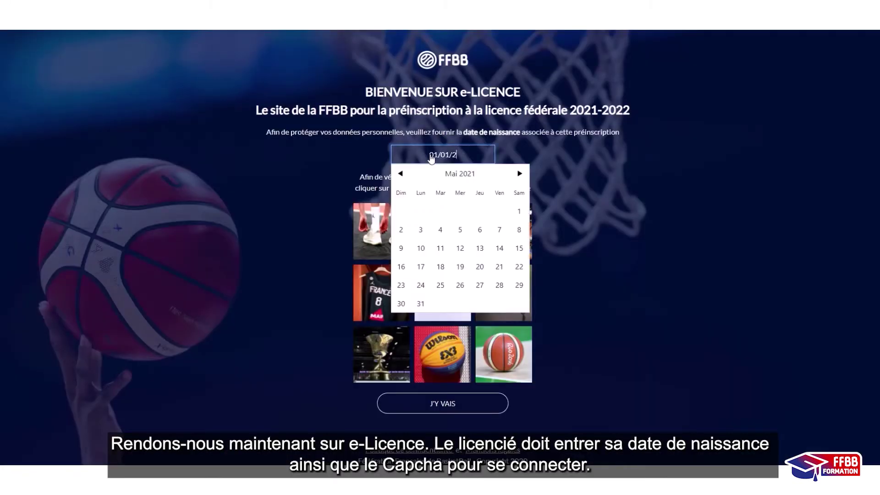
left_click(586, 245)
left_click(382, 232)
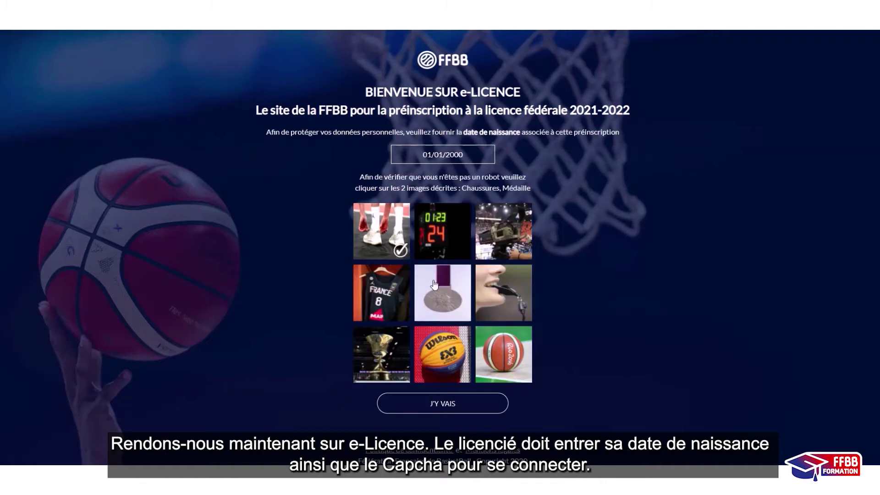
left_click(442, 292)
left_click(442, 403)
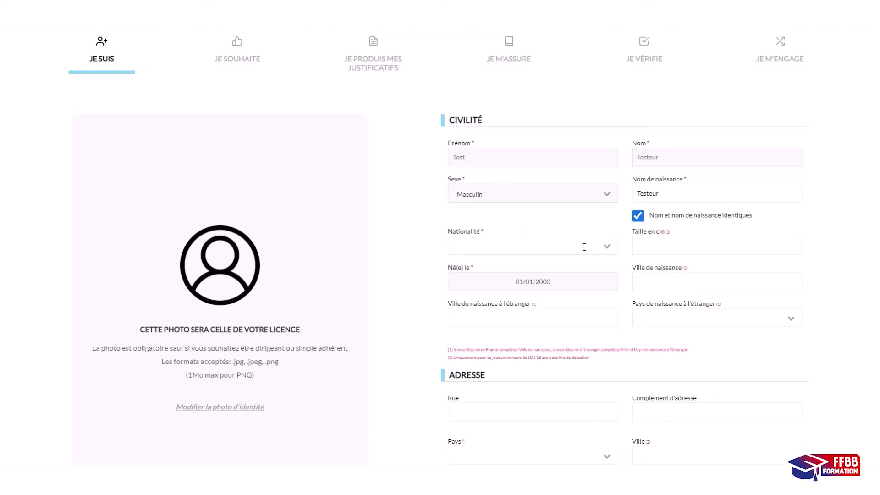
- Set nationality to Française and start filling in the birth town
left_click(584, 247)
left_click(733, 281)
scroll(556, 309, "down", 5)
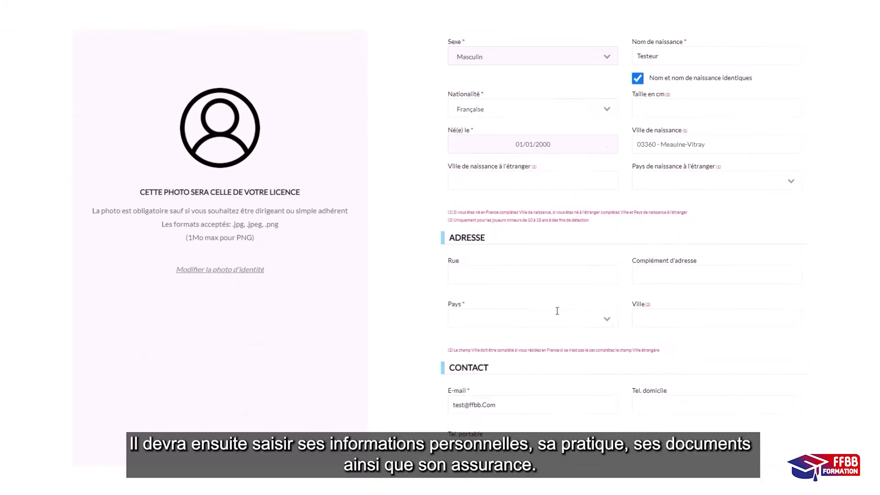
- Enter France as birth country and pick the suggested town for 'MEA'
left_click(556, 309)
type("Franc")
left_click(655, 278)
type("MEA")
left_click(665, 290)
- Upload and save the front and back of the identity card
left_click(220, 269)
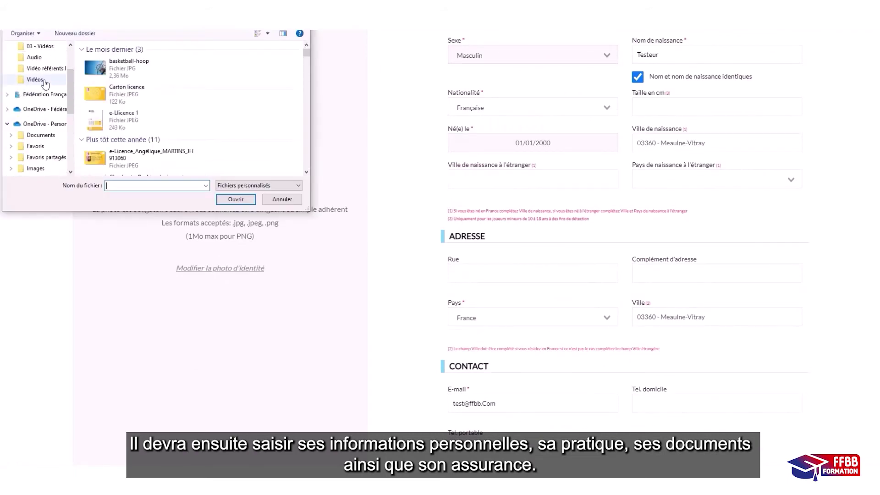
double_click(128, 167)
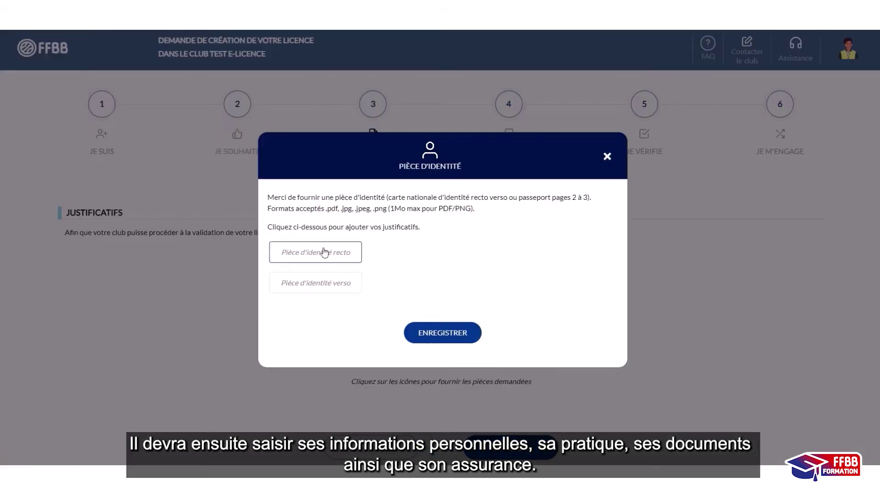
left_click(350, 252)
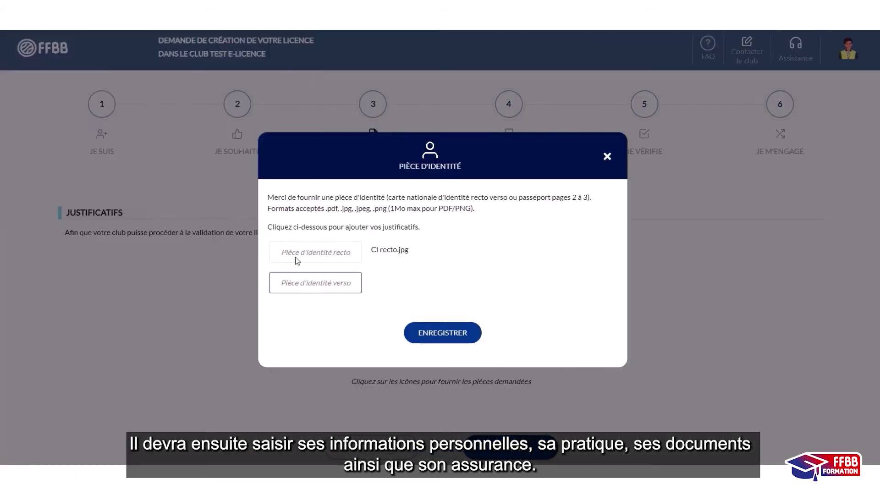
left_click(442, 332)
left_click(489, 294)
- Save the medical certificate dated 01/01/2021 and fill in the next step's name fields
left_click(376, 256)
type("01/01/2021")
left_click(324, 304)
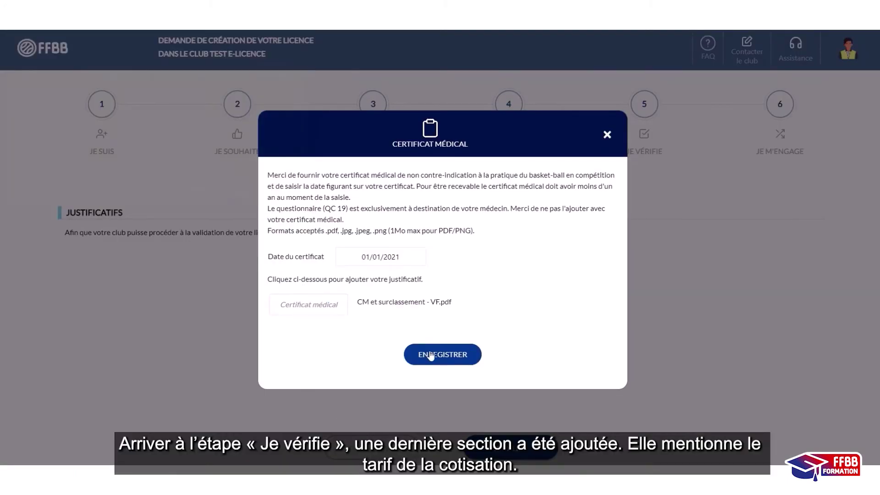
type("Test")
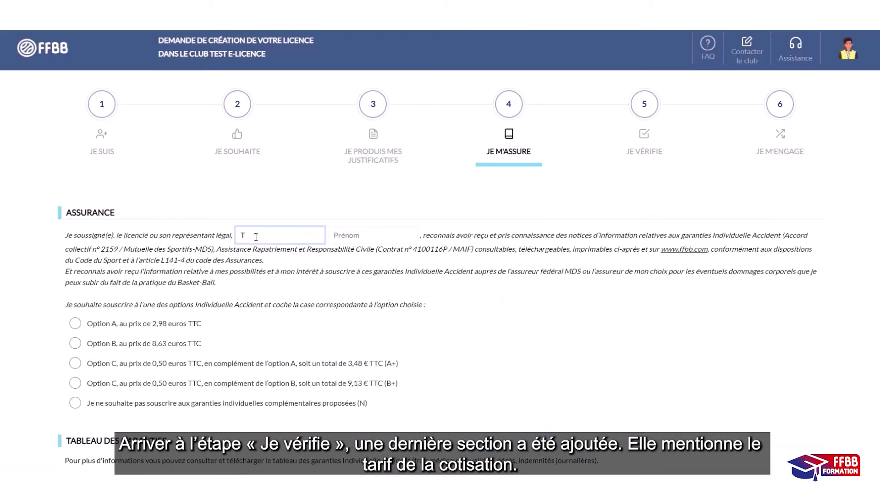
key("Tab")
type("Testeur")
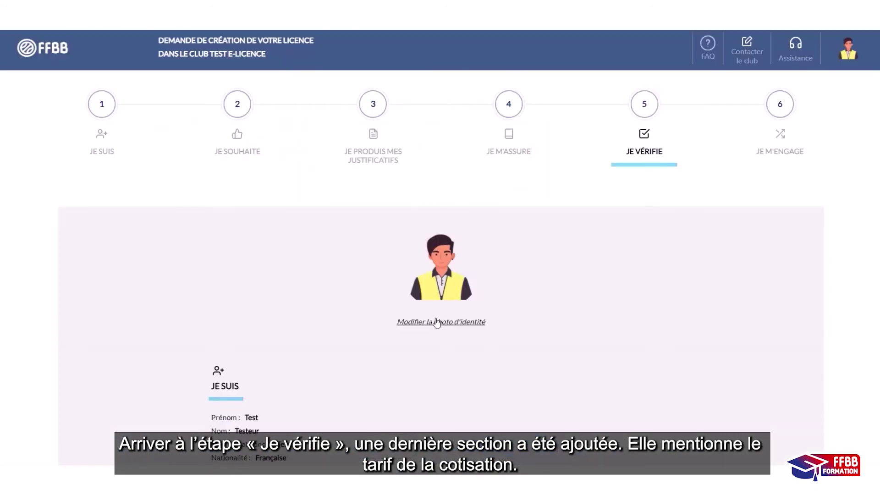
- Review the Je vérifie summary with the 200,00 € fee and validate it
scroll(426, 316, "down", 10)
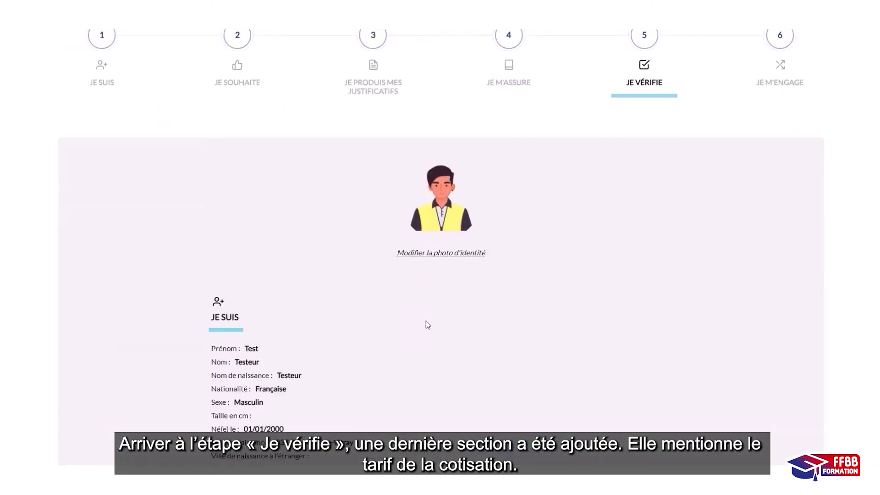
scroll(426, 321, "down", 4)
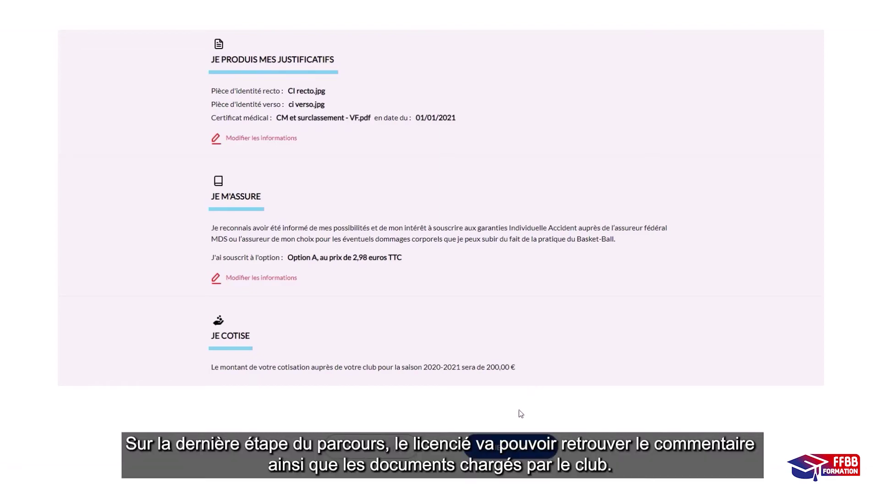
left_click(512, 444)
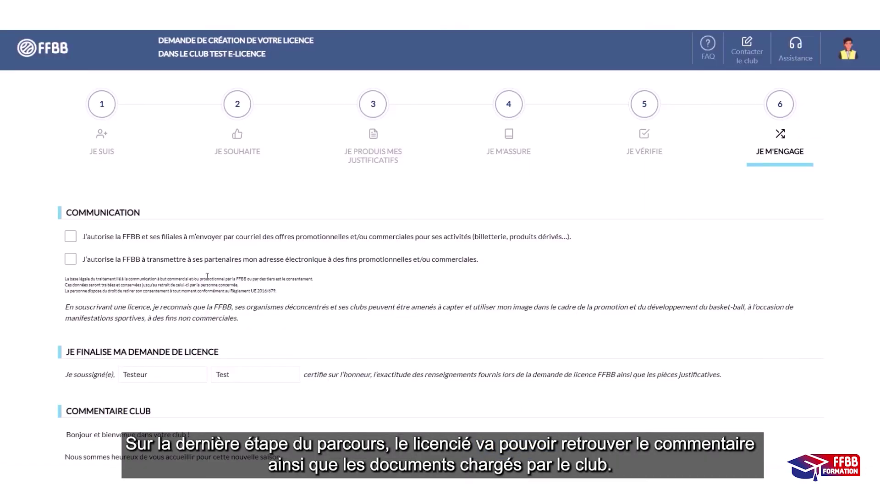
- Choose Règlement par carte bancaire for the 200,00 € fee, then sign and validate
scroll(107, 268, "down", 4)
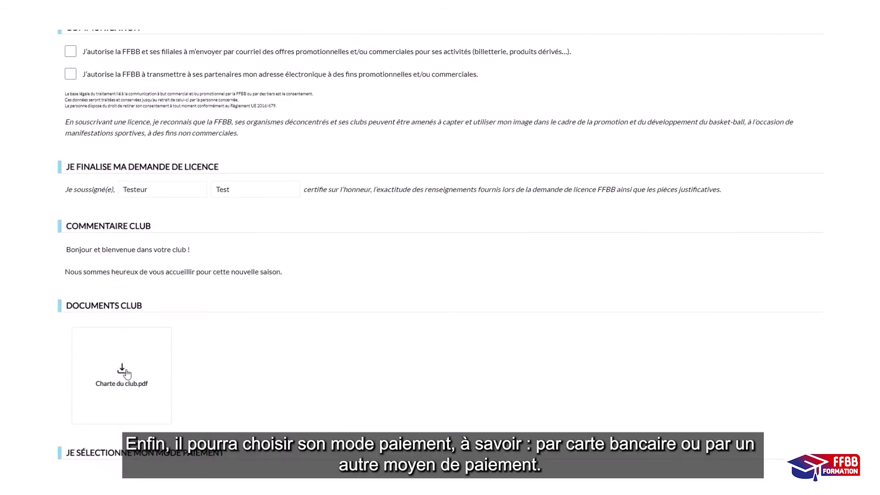
scroll(125, 374, "down", 4)
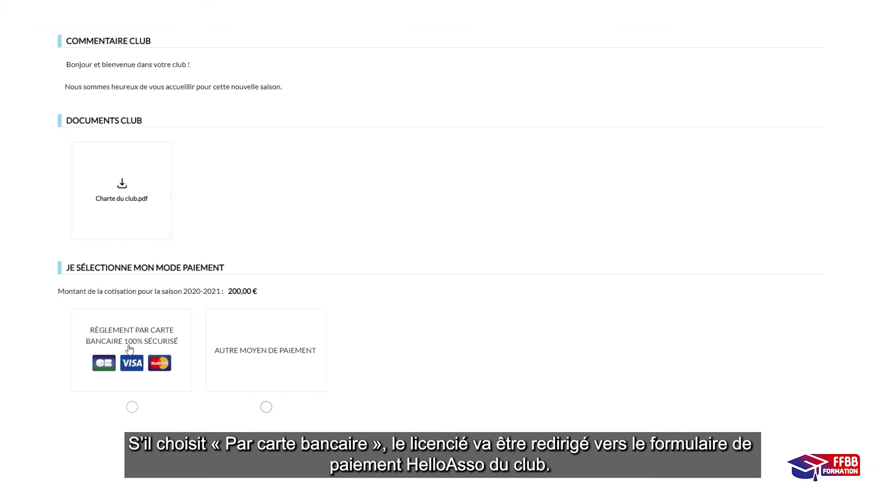
left_click(130, 349)
scroll(142, 340, "down", 1)
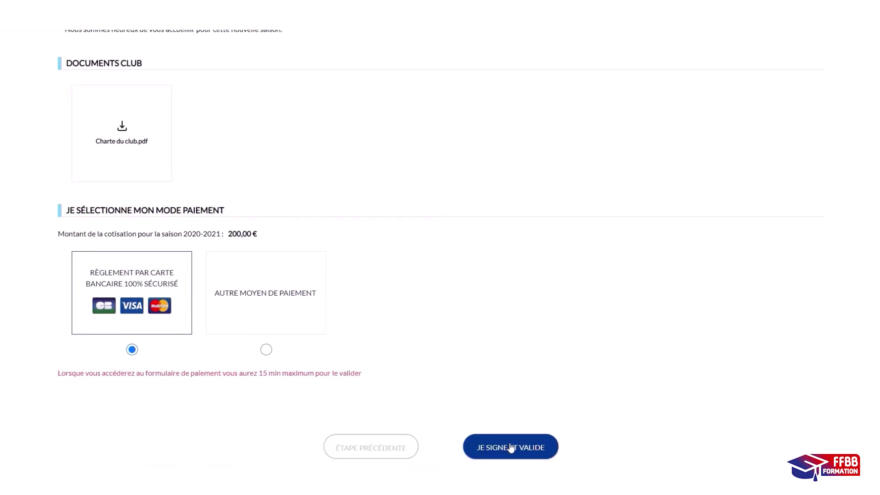
left_click(511, 448)
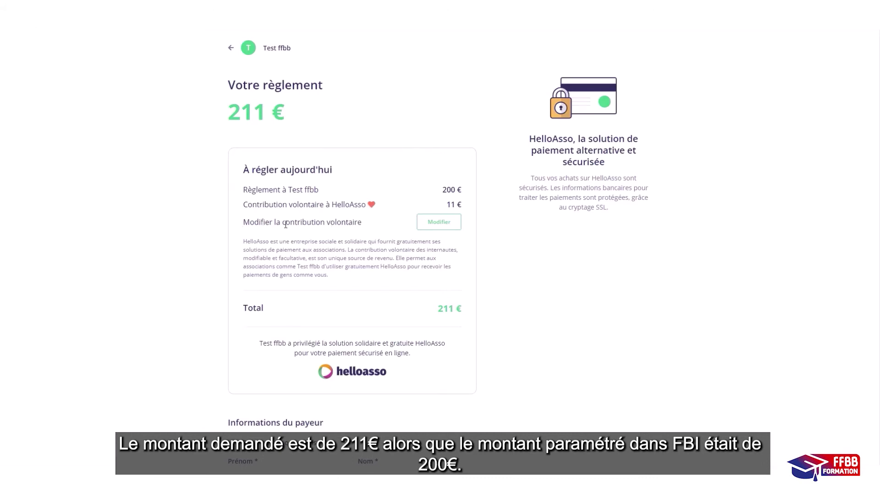
- Lower the HelloAsso voluntary contribution from 11 € to 1 €
left_click(439, 223)
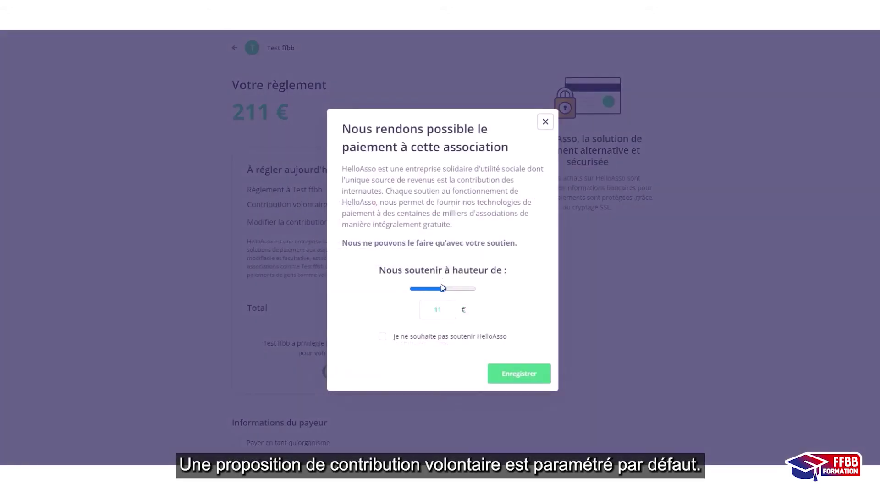
left_click(383, 337)
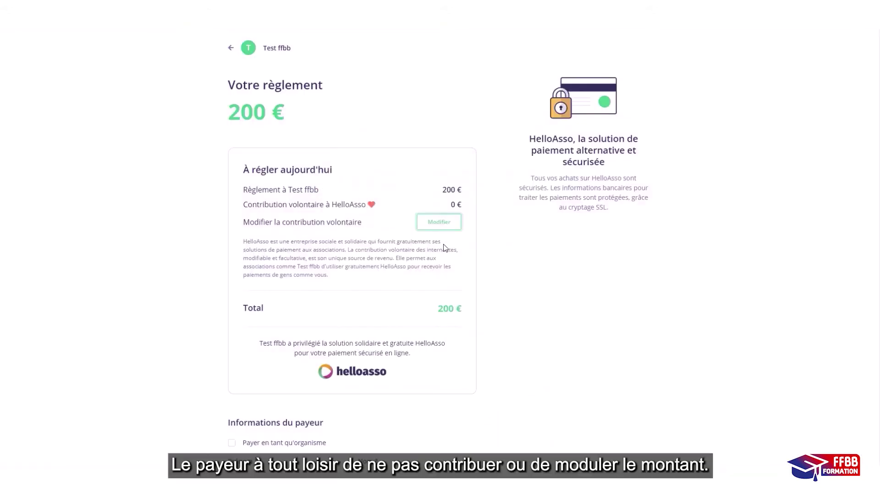
left_click(440, 222)
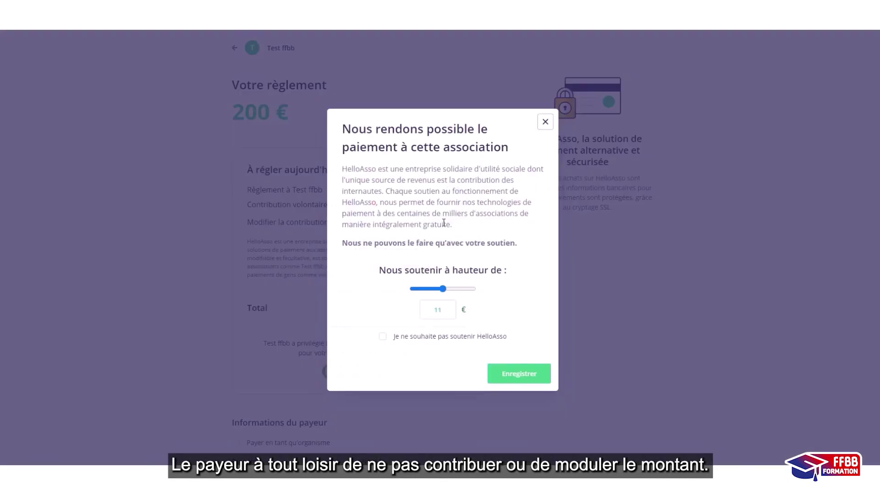
left_click_drag(444, 291, 406, 291)
- Save the 1 € contribution and enter the payer's first name, last name and e-mail
left_click(495, 374)
scroll(358, 314, "down", 3)
left_click(314, 335)
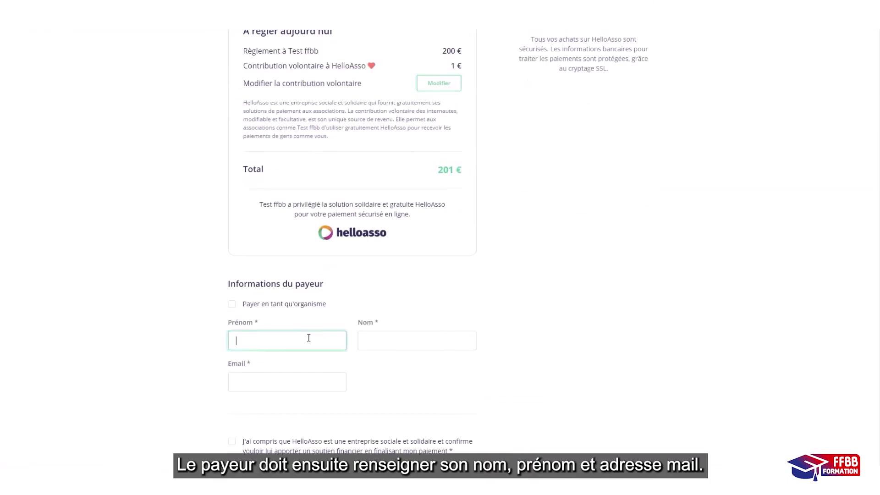
type("testeur")
key("Tab")
type("Teste")
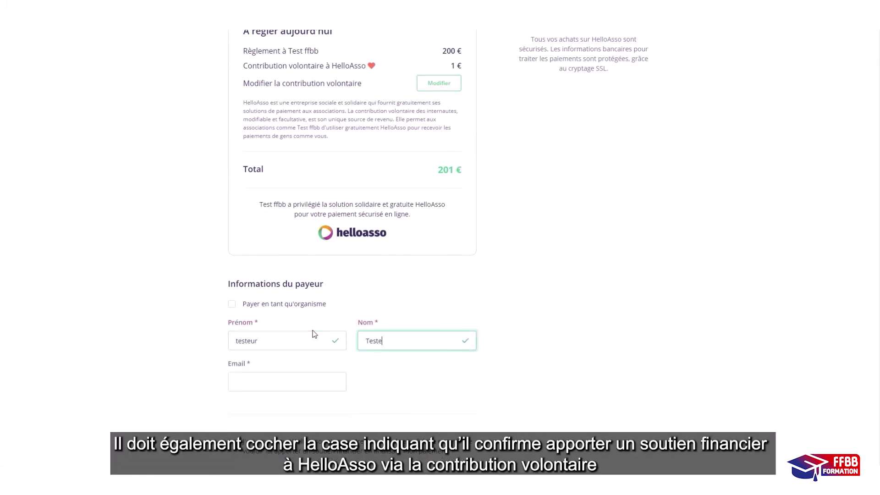
key("Tab")
type("te")
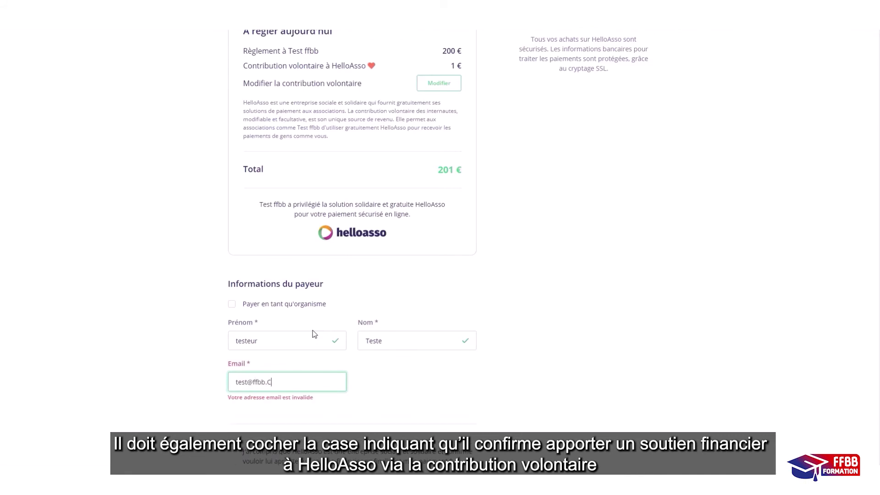
type("st@ffbb.Com")
- Accept both consent checkboxes and pay the 201 € total
scroll(312, 333, "down", 3)
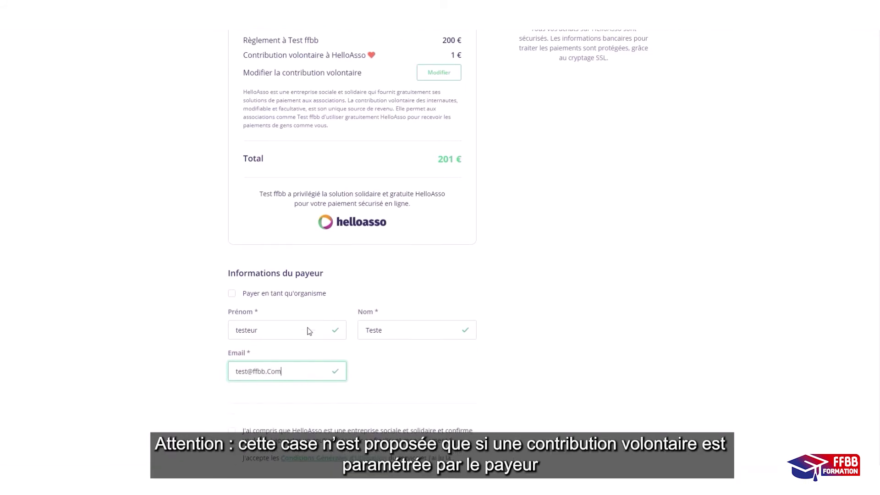
left_click(232, 303)
left_click(232, 304)
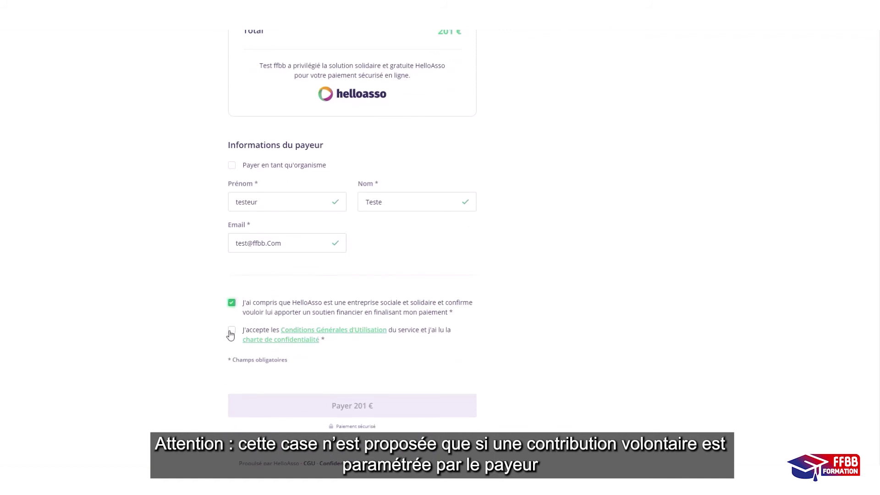
left_click(231, 330)
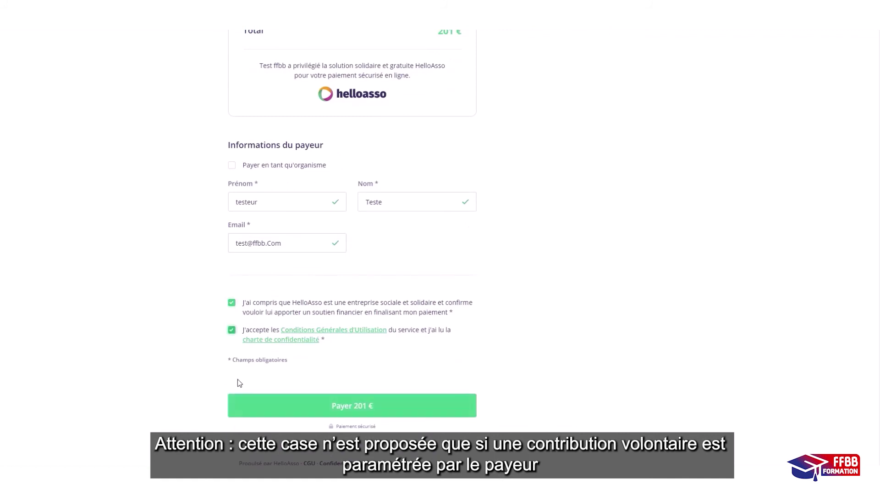
left_click(384, 413)
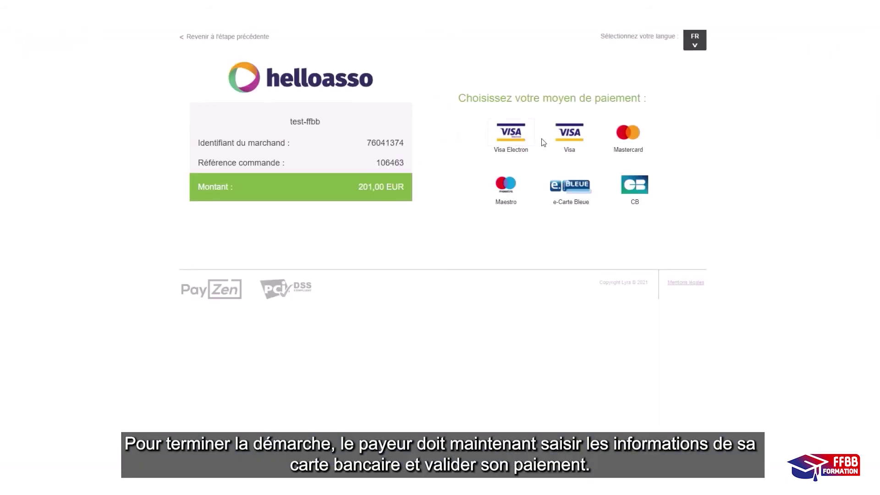
- Pay 201 € by Visa card, then verify FBI shows the CB payment of 200.00 as Autorisé
left_click(570, 142)
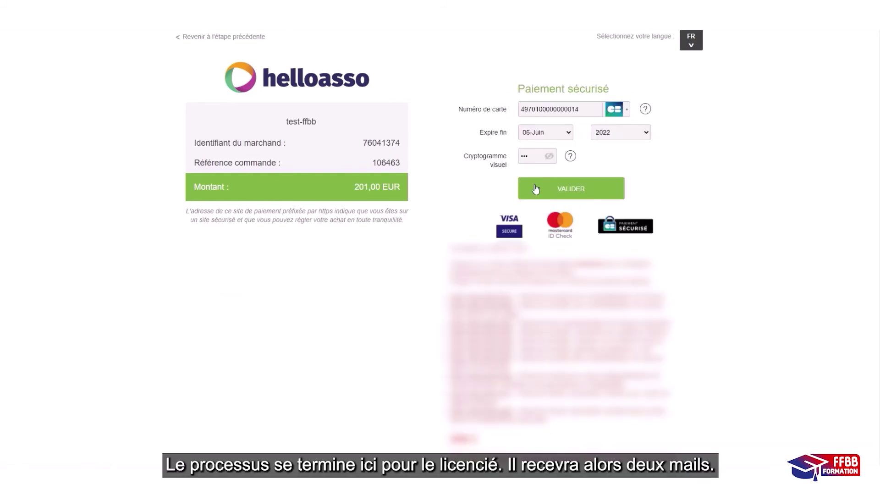
left_click(534, 185)
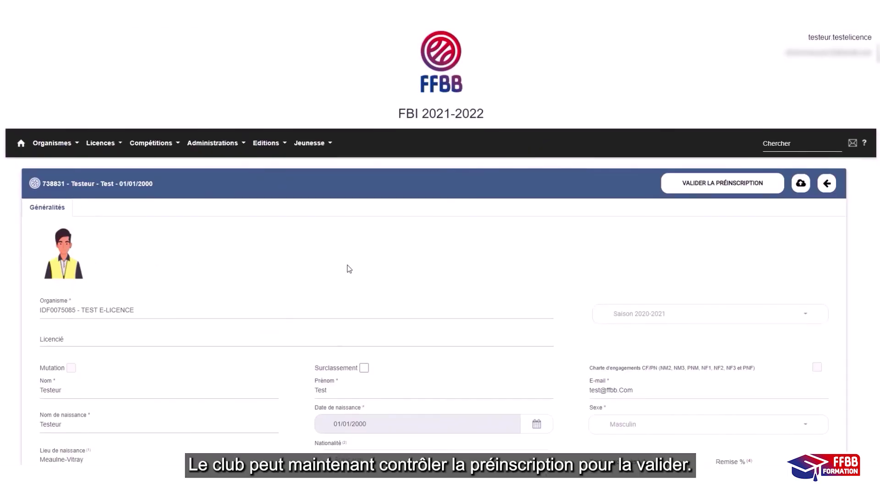
scroll(348, 270, "down", 7)
scroll(328, 261, "down", 12)
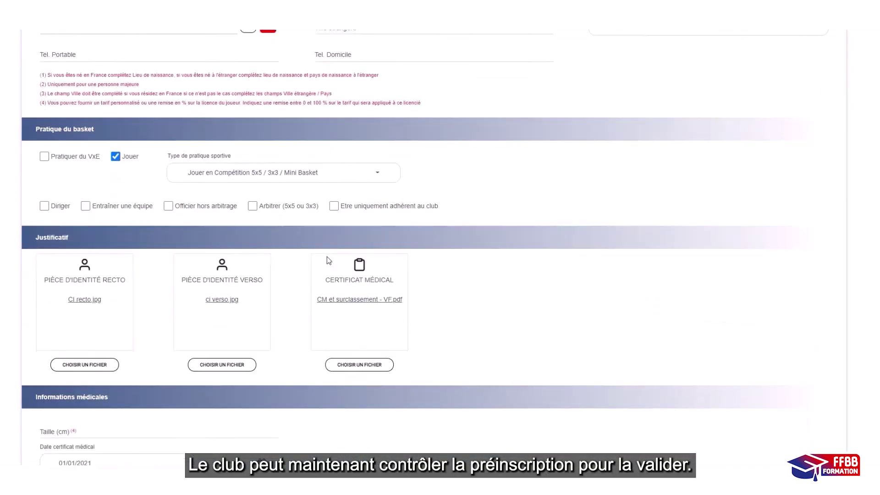
scroll(327, 253, "down", 6)
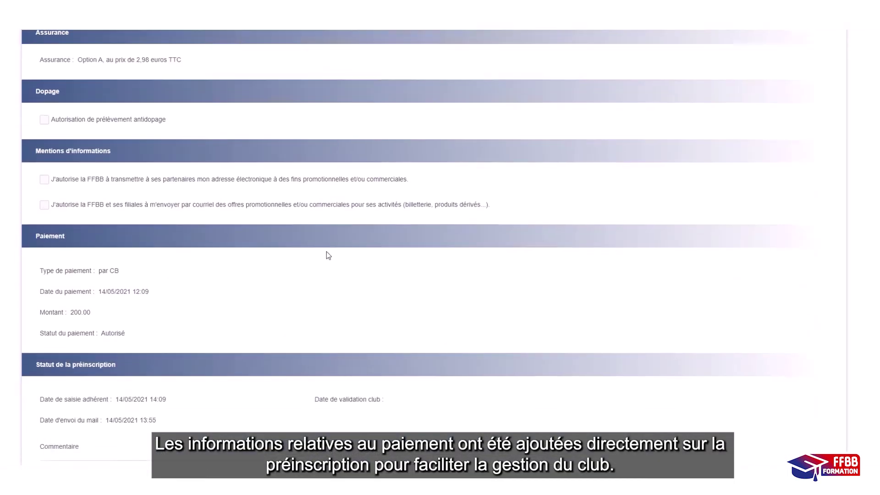